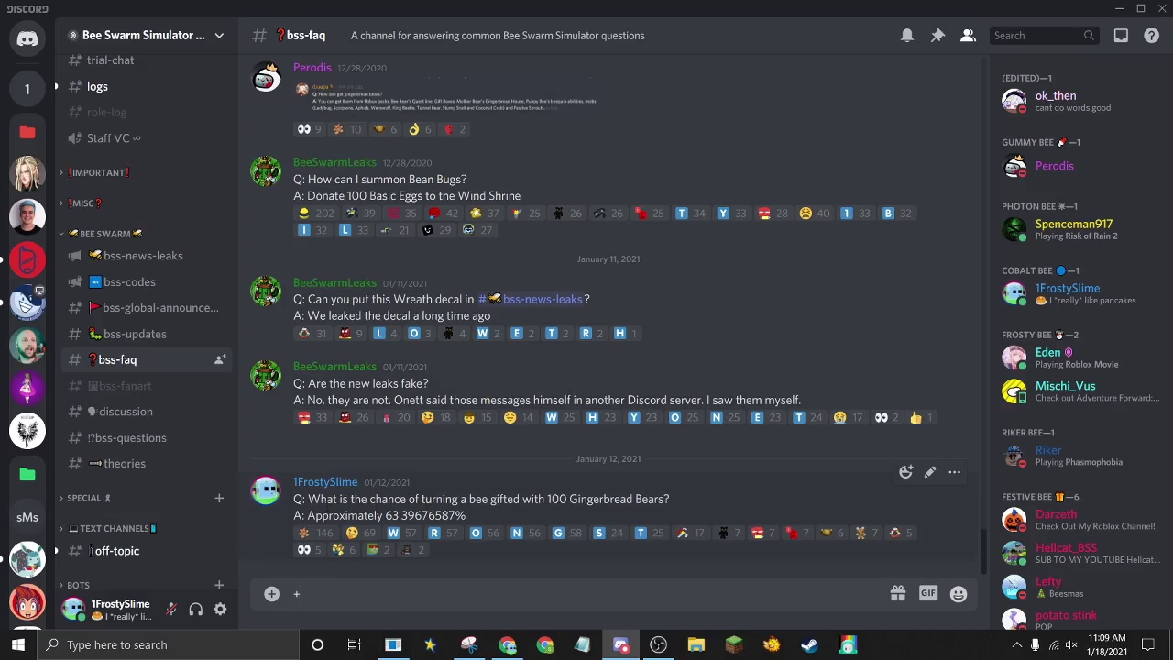
Highlight 'Approximately 63.39676587%' in the Gingerbread Bears FAQ answer
{"action": "double_click", "coordinate": [345, 515]}
{"action": "left_click_drag", "start_coordinate": [383, 515], "coordinate": [465, 516]}
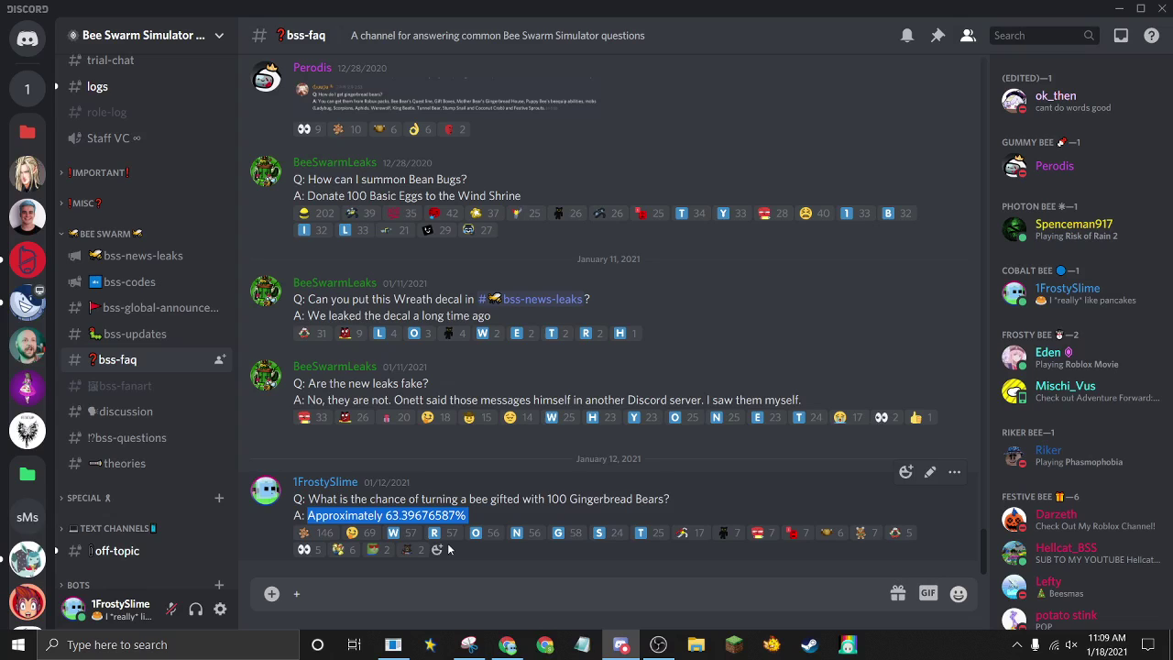
In a new Chrome tab, search 'science' and load the Desmos Scientific Calculator suggestion
{"action": "left_click", "coordinate": [506, 644]}
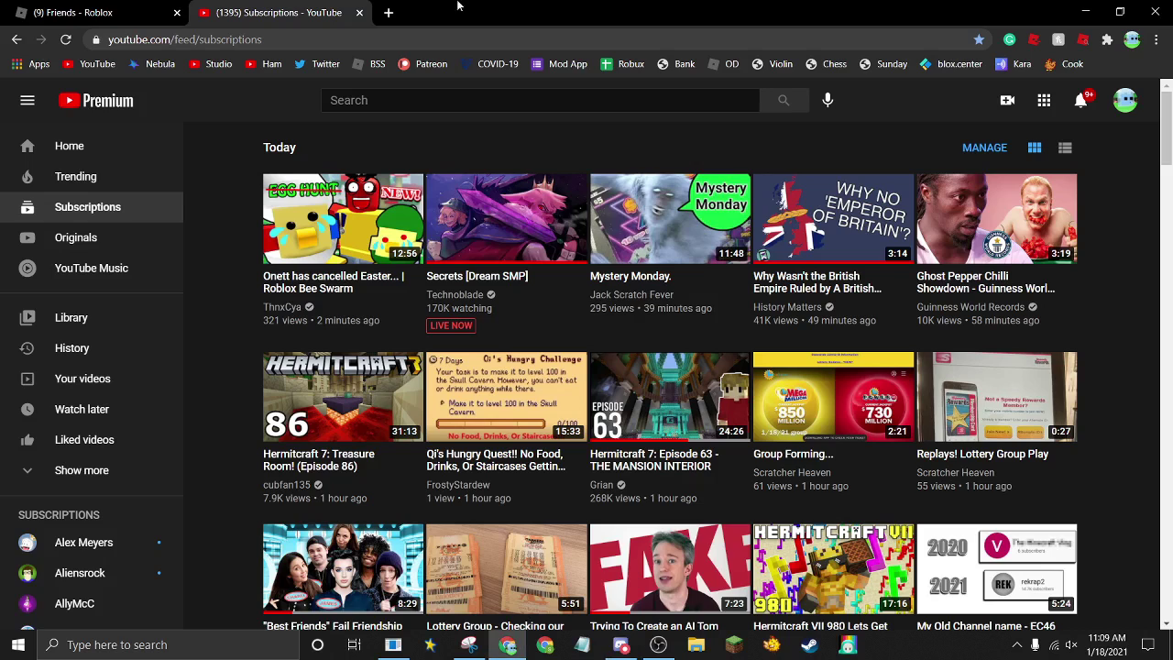
{"action": "left_click", "coordinate": [388, 12]}
{"action": "type", "text": "science"}
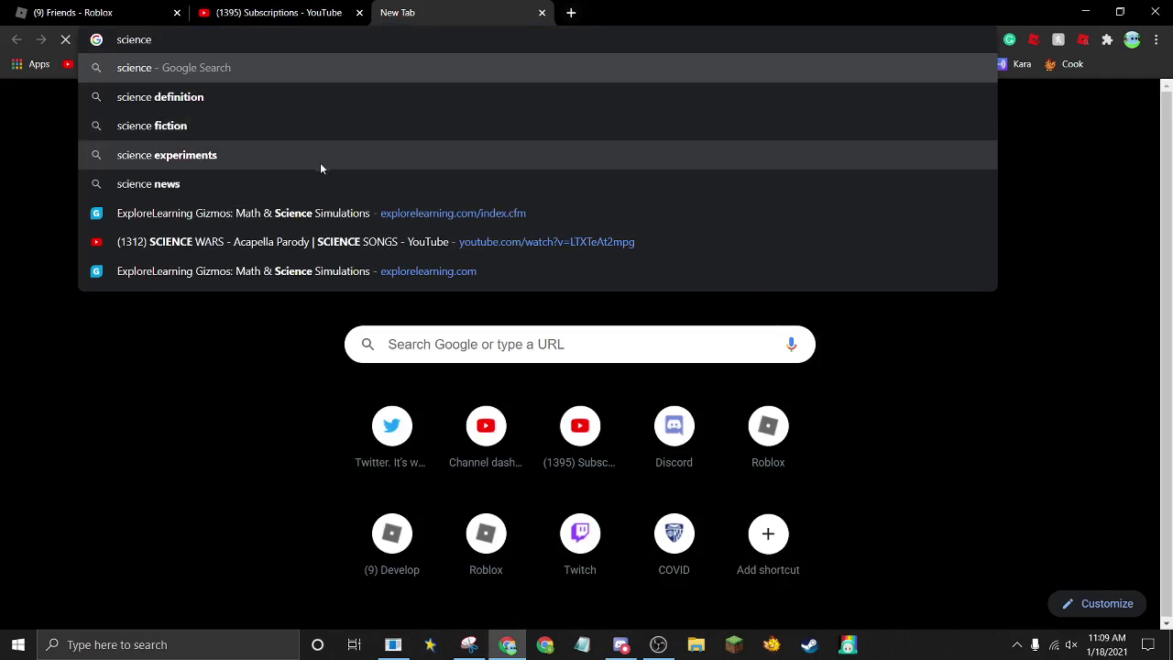
{"action": "key", "text": "BackSpace"}
{"action": "key", "text": "BackSpace"}
{"action": "key", "text": "BackSpace"}
{"action": "left_click", "coordinate": [281, 211]}
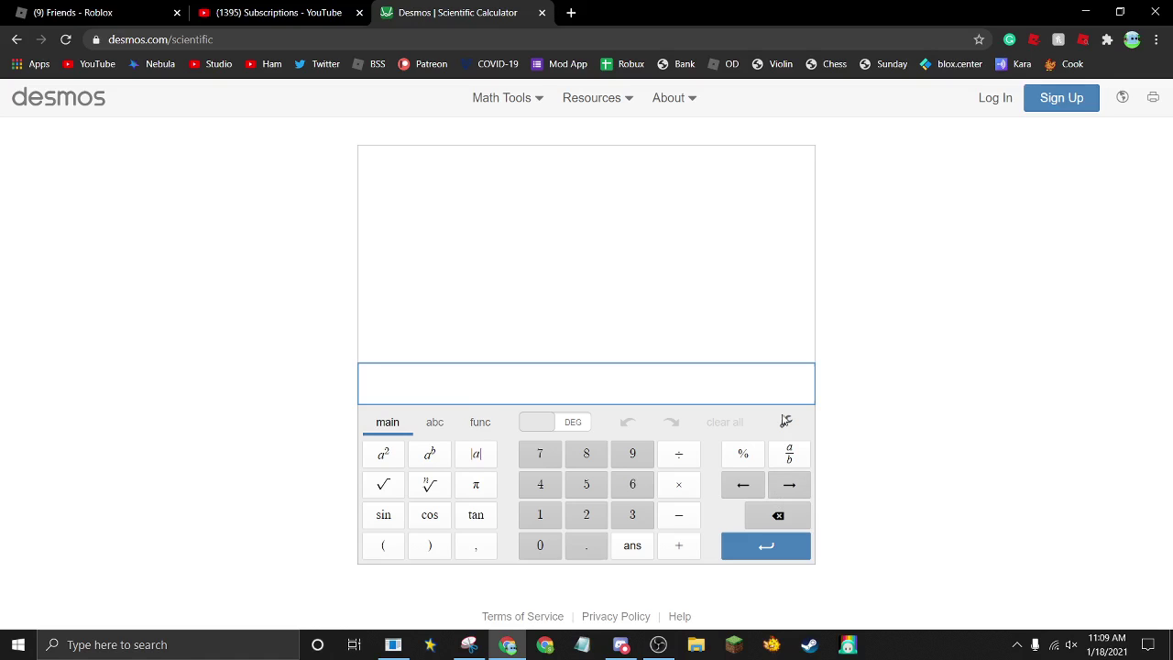
Evaluate 99/100 on the first row, giving 0.99
{"action": "double_click", "coordinate": [636, 463]}
{"action": "left_click", "coordinate": [678, 453]}
{"action": "left_click", "coordinate": [550, 523]}
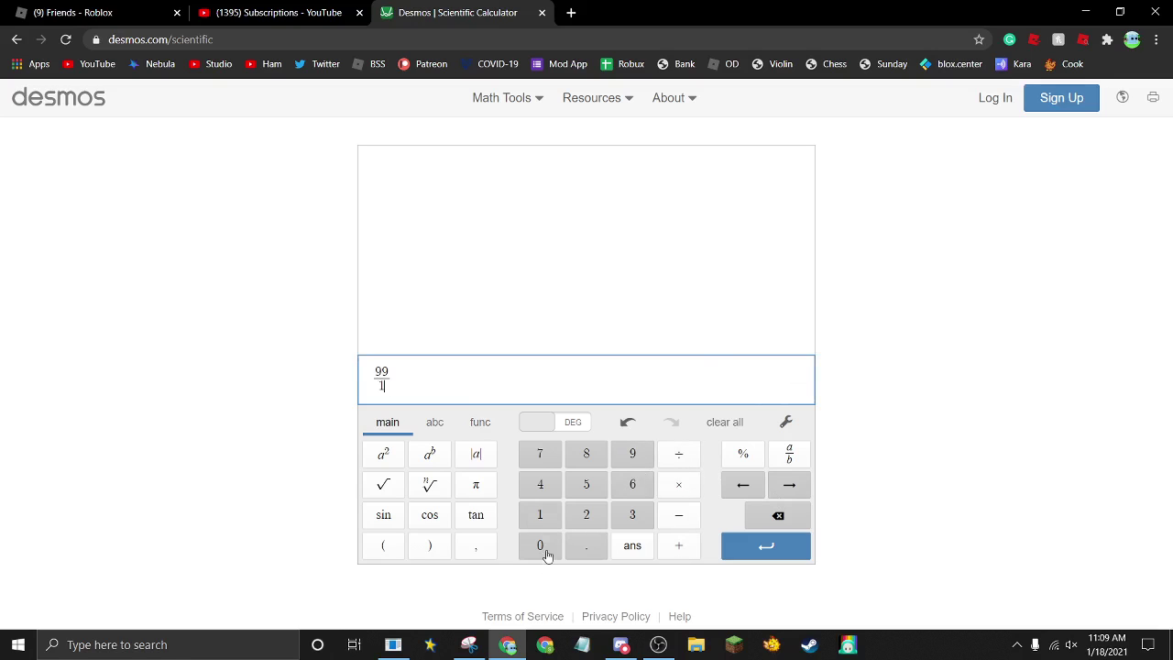
{"action": "double_click", "coordinate": [544, 547]}
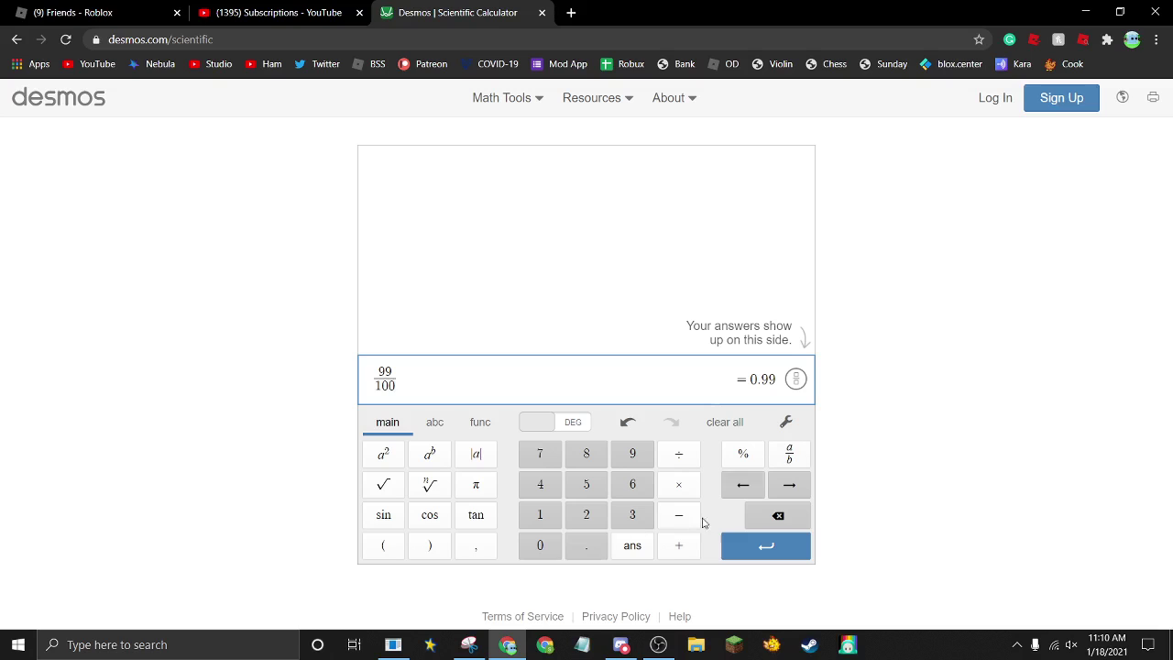
{"action": "left_click", "coordinate": [763, 546]}
Evaluate 100/99 on the second row, giving 1.01010101
{"action": "left_click", "coordinate": [544, 516]}
{"action": "left_click", "coordinate": [538, 544]}
{"action": "left_click", "coordinate": [537, 544]}
{"action": "left_click", "coordinate": [679, 456]}
{"action": "left_click", "coordinate": [631, 454]}
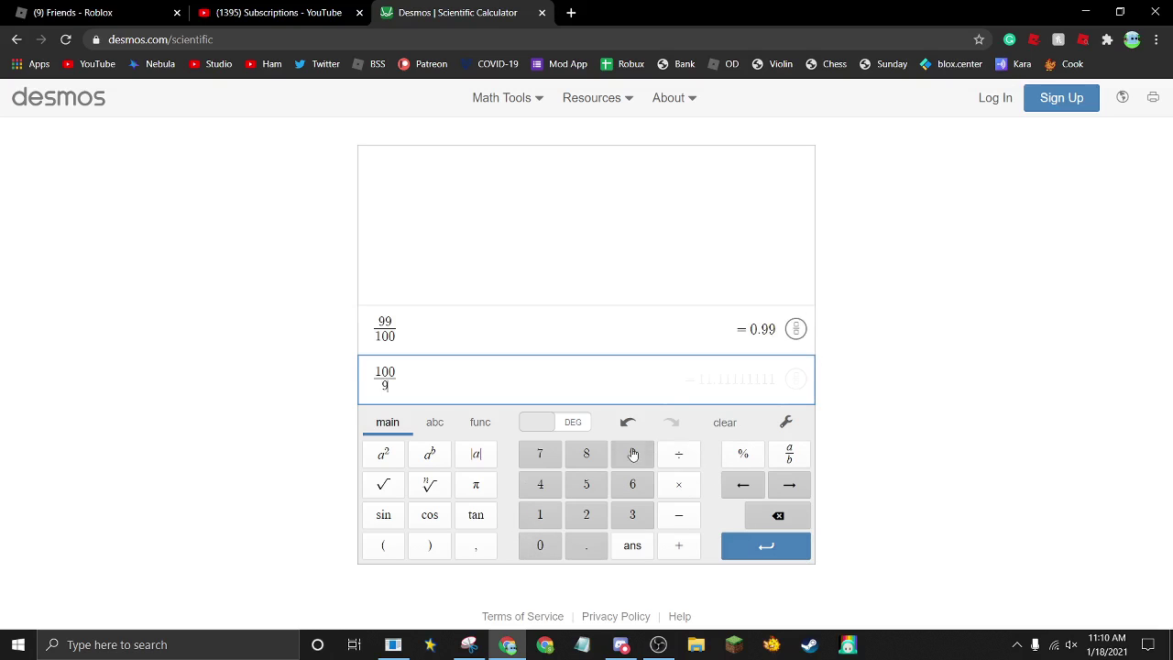
{"action": "left_click", "coordinate": [631, 454]}
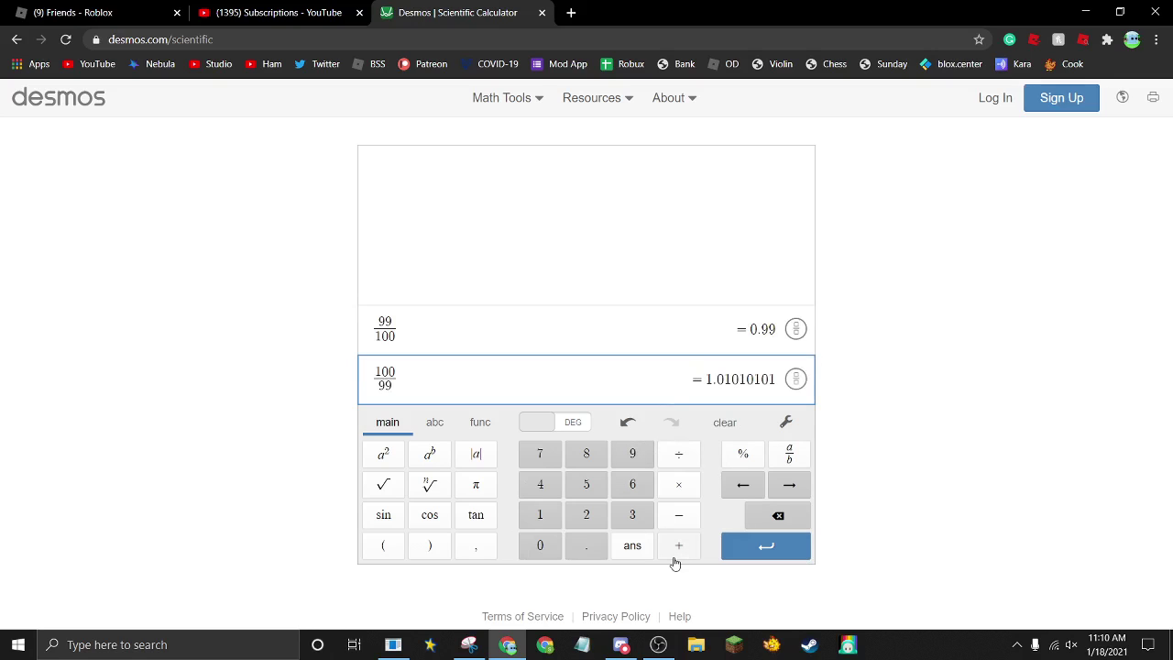
{"action": "left_click", "coordinate": [776, 548]}
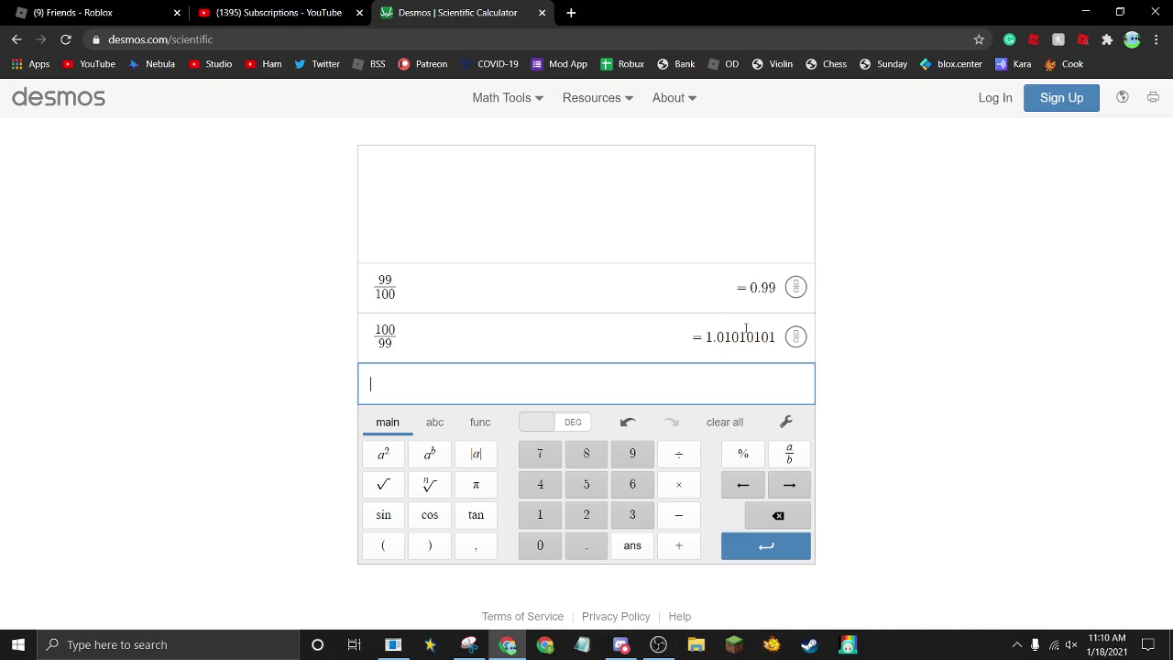
Evaluate (100/99)^100 on the third row, giving 2.731999026
{"action": "left_click", "coordinate": [383, 545]}
{"action": "left_click", "coordinate": [540, 514]}
{"action": "double_click", "coordinate": [544, 549]}
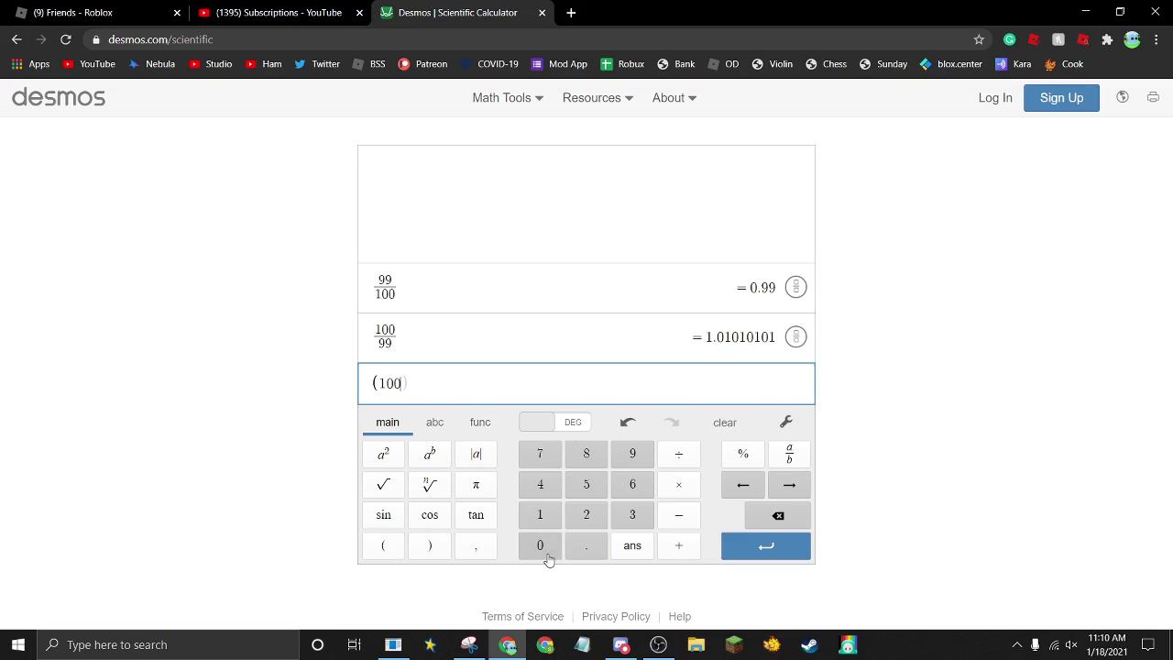
{"action": "left_click", "coordinate": [679, 453]}
{"action": "double_click", "coordinate": [634, 455]}
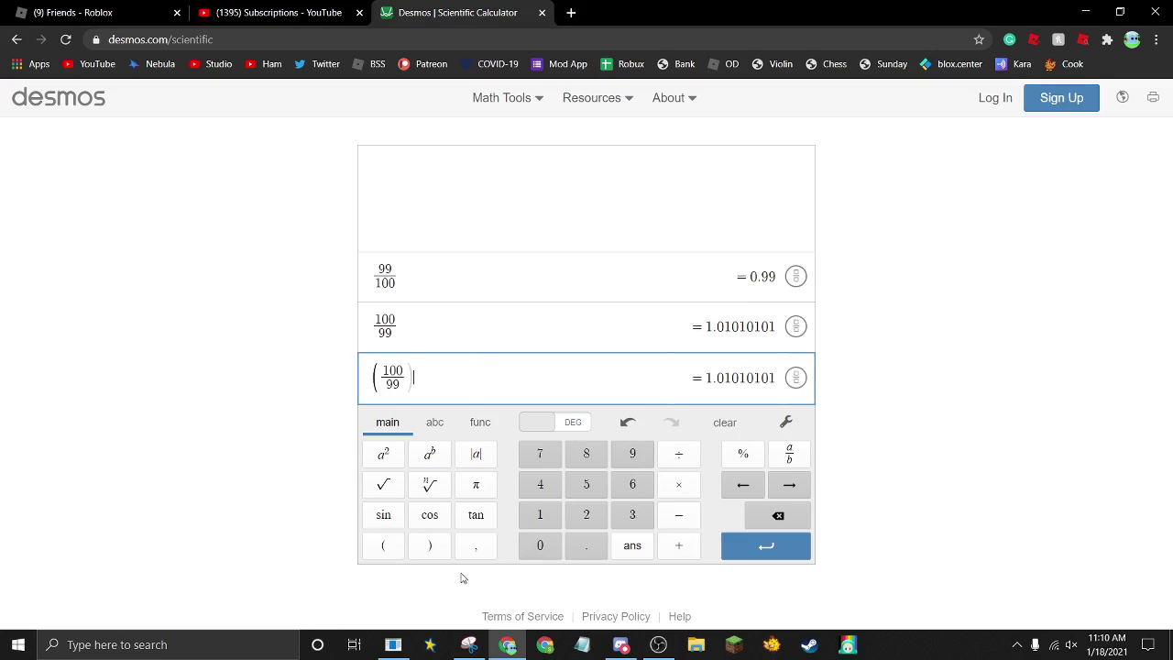
{"action": "left_click", "coordinate": [438, 547]}
{"action": "left_click", "coordinate": [430, 454]}
{"action": "type", "text": "100"}
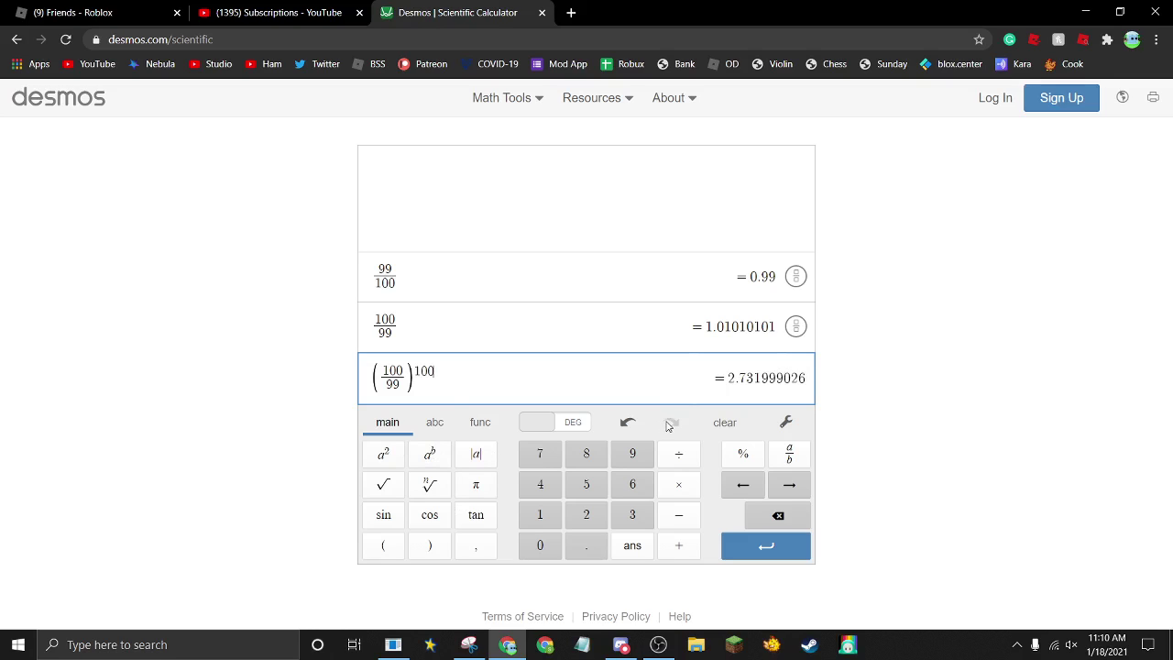
{"action": "left_click", "coordinate": [780, 551]}
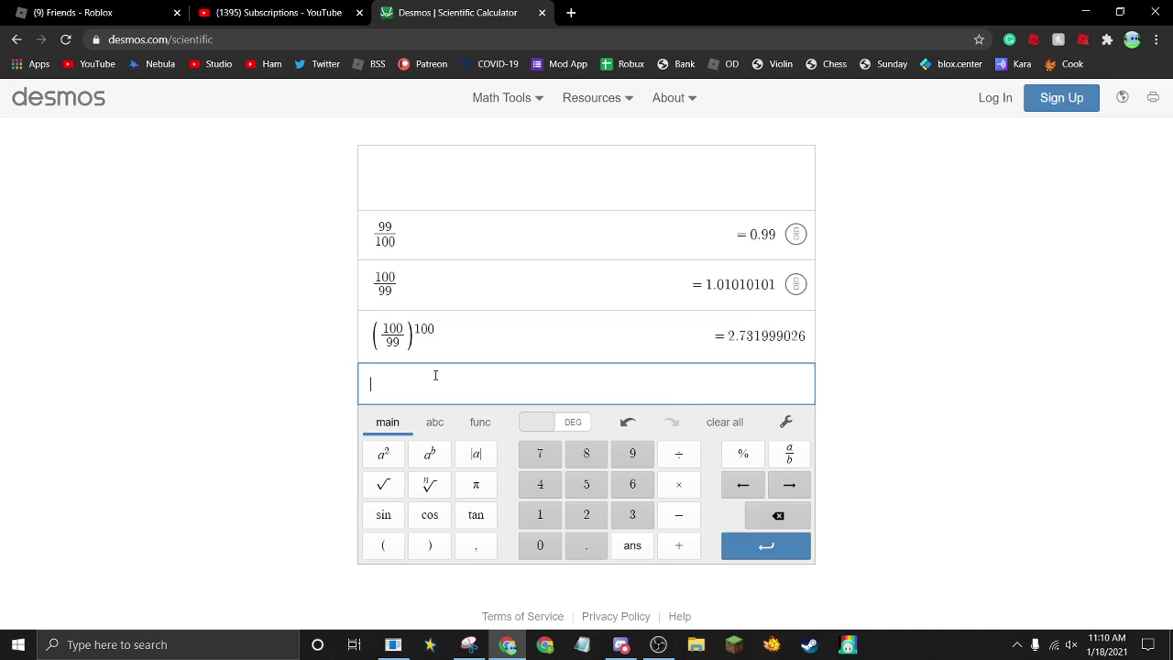
Enter 1/2.73199 on the fourth row, which evaluates to 0.3660335506
{"action": "left_click", "coordinate": [541, 518]}
{"action": "type", "text": "/"}
{"action": "left_click", "coordinate": [587, 517]}
{"action": "left_click", "coordinate": [591, 547]}
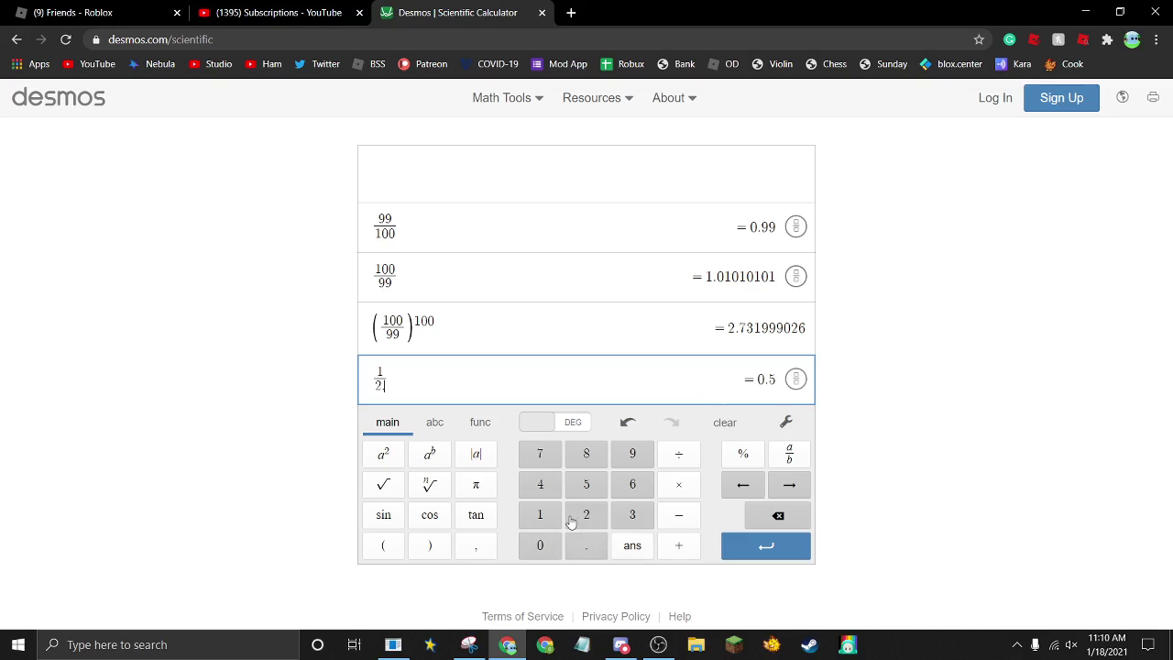
{"action": "left_click", "coordinate": [542, 456]}
{"action": "left_click", "coordinate": [617, 517]}
{"action": "left_click", "coordinate": [533, 519]}
{"action": "left_click", "coordinate": [648, 449]}
{"action": "left_click", "coordinate": [648, 449]}
{"action": "left_click_drag", "start_coordinate": [692, 378], "coordinate": [779, 385]}
{"action": "left_click", "coordinate": [1005, 388]}
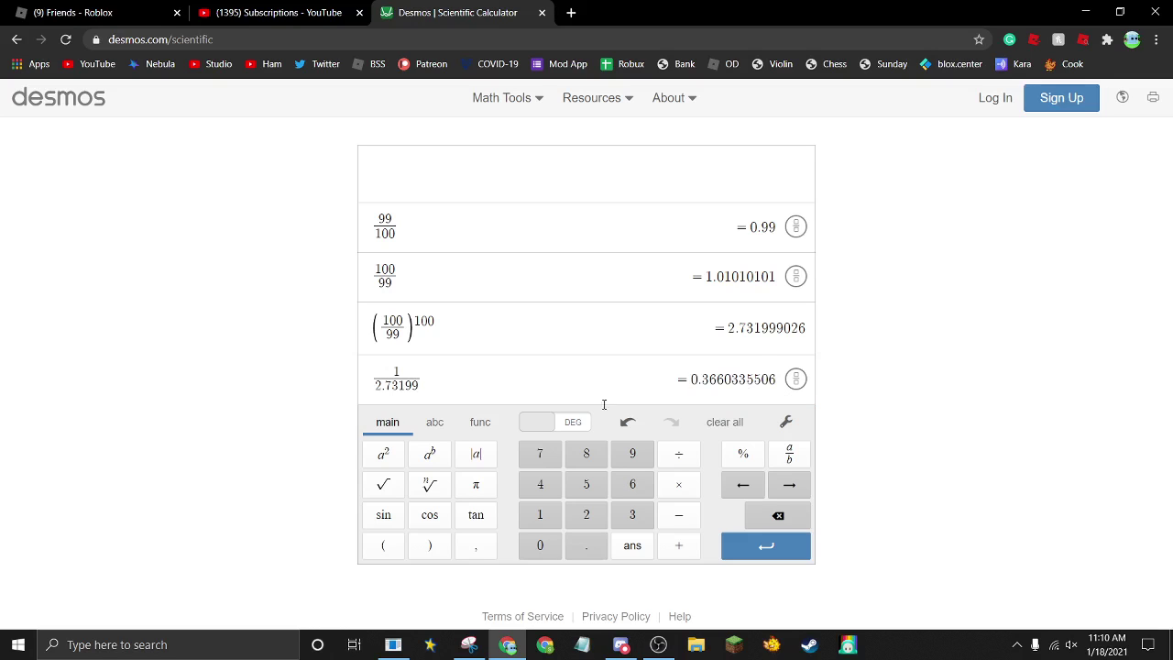
Insert '1 −' before the fraction so the row gives 0.6339664494
{"action": "left_click", "coordinate": [373, 374]}
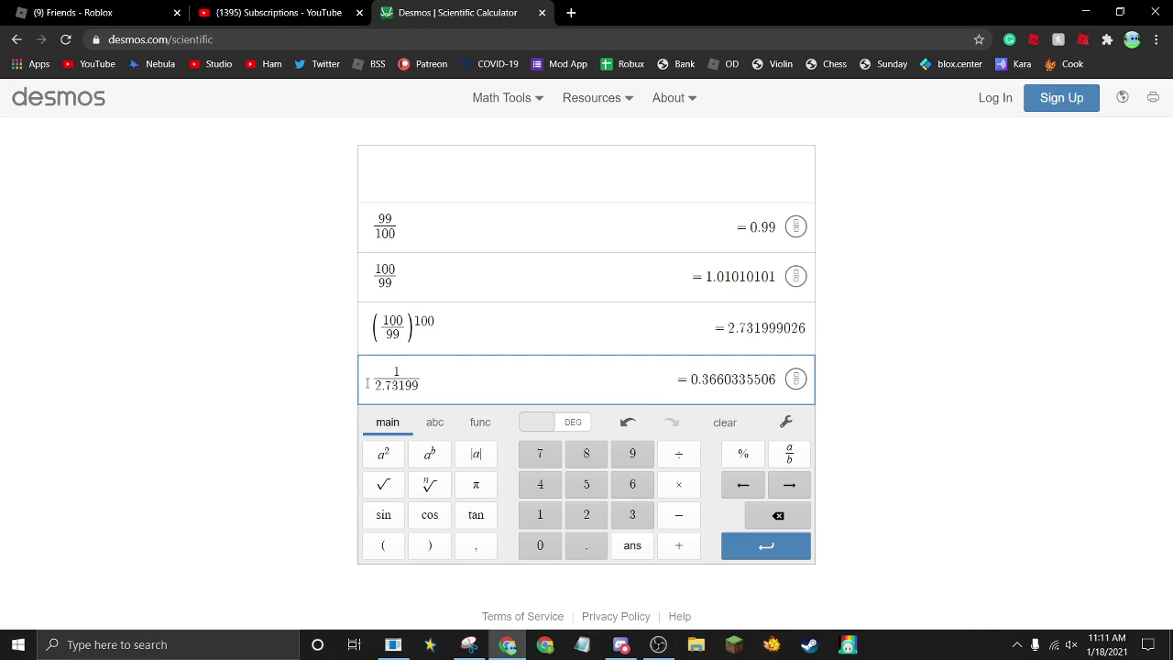
{"action": "left_click", "coordinate": [547, 517]}
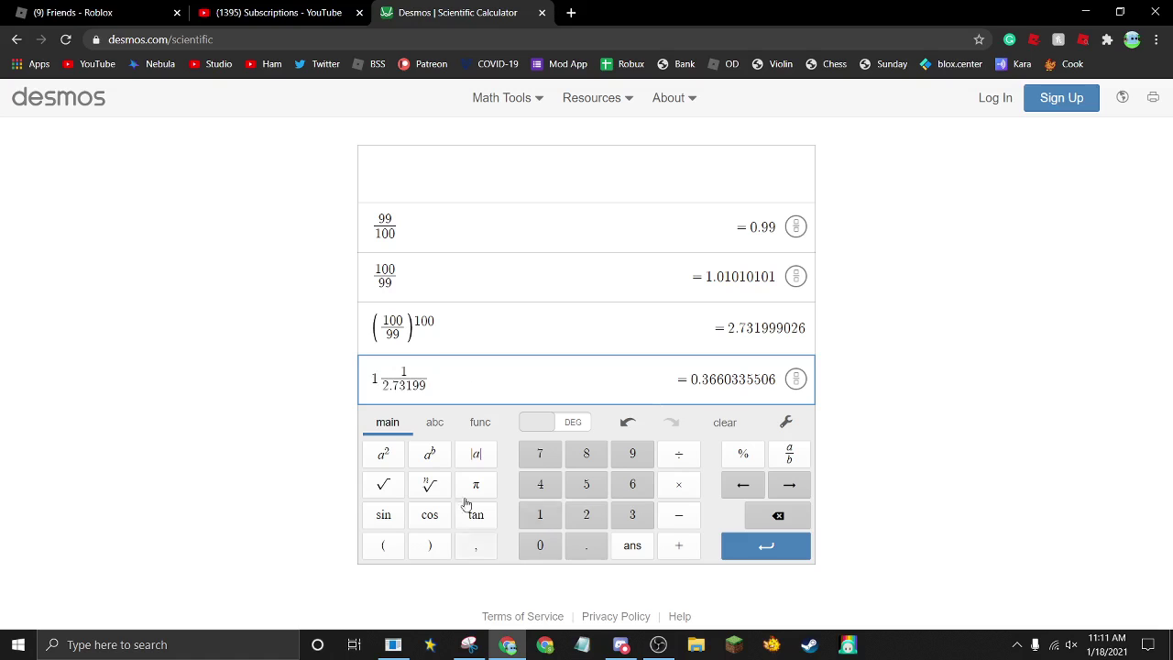
{"action": "left_click", "coordinate": [678, 514]}
{"action": "left_click_drag", "start_coordinate": [716, 379], "coordinate": [698, 379]}
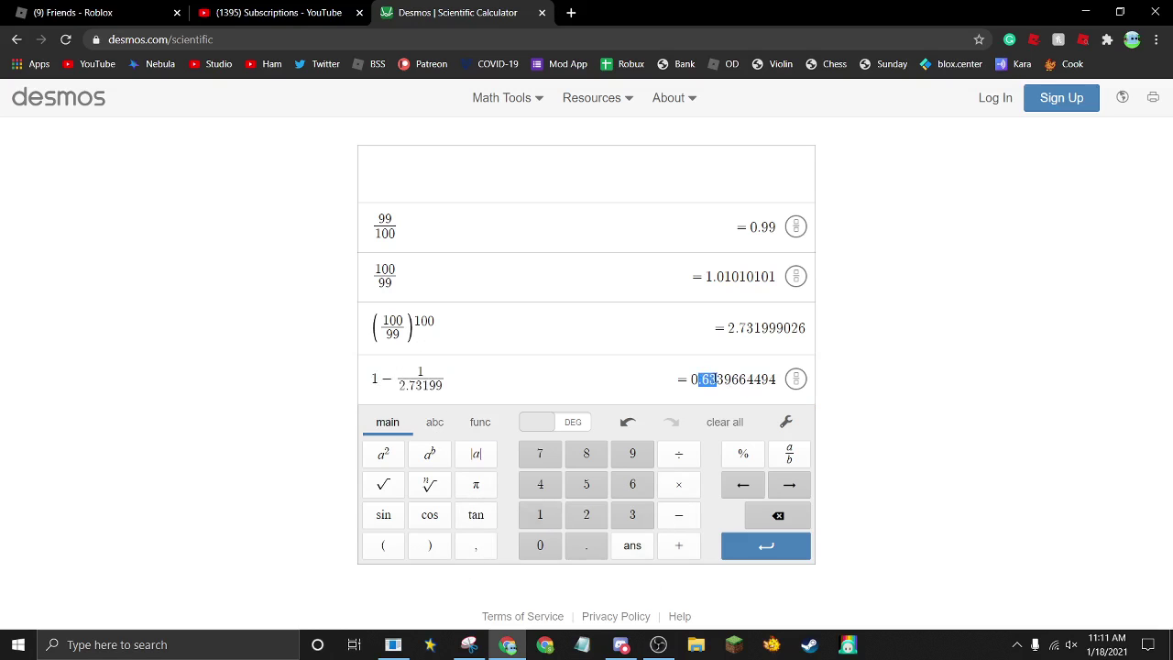
{"action": "left_click", "coordinate": [718, 379]}
Change the third row's exponent from 100 to 200
{"action": "left_click", "coordinate": [424, 322]}
{"action": "key", "text": "BackSpace"}
{"action": "type", "text": "2"}
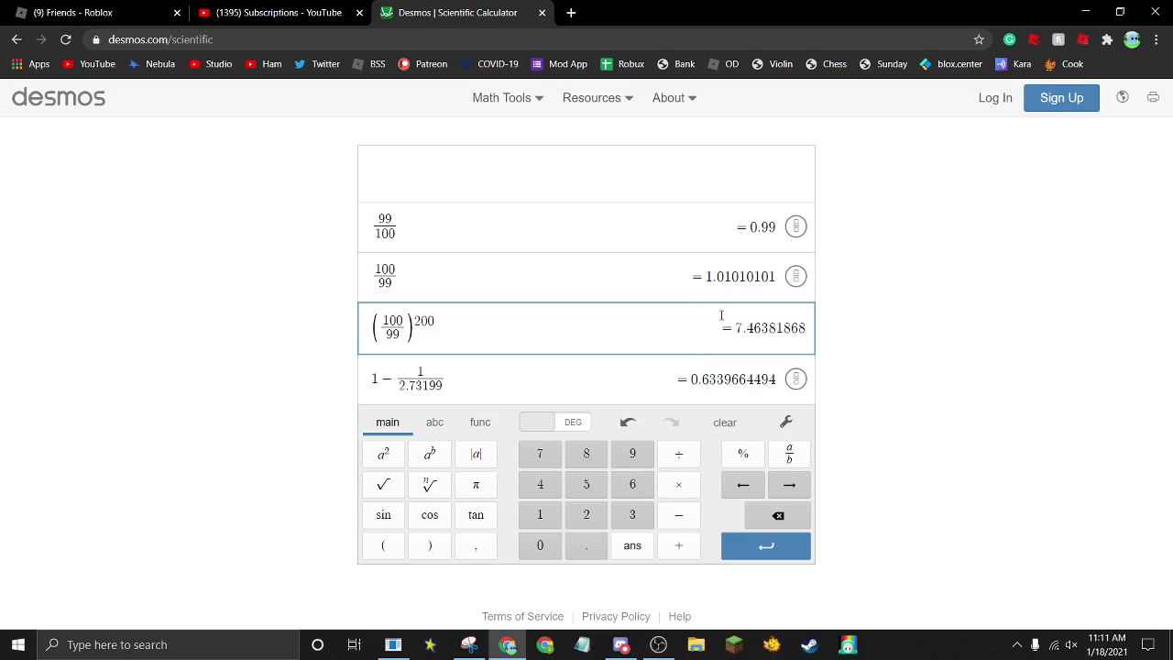
{"action": "key", "text": "BackSpace"}
{"action": "type", "text": "1"}
{"action": "key", "text": "BackSpace"}
{"action": "type", "text": "2"}
{"action": "key", "text": "BackSpace"}
{"action": "type", "text": "1"}
{"action": "key", "text": "BackSpace"}
{"action": "type", "text": "2"}
Replace the fourth row's 2.73199 denominator with a pasted (100/99)^200
{"action": "left_click_drag", "start_coordinate": [450, 321], "coordinate": [361, 321]}
{"action": "key", "text": "ctrl+c"}
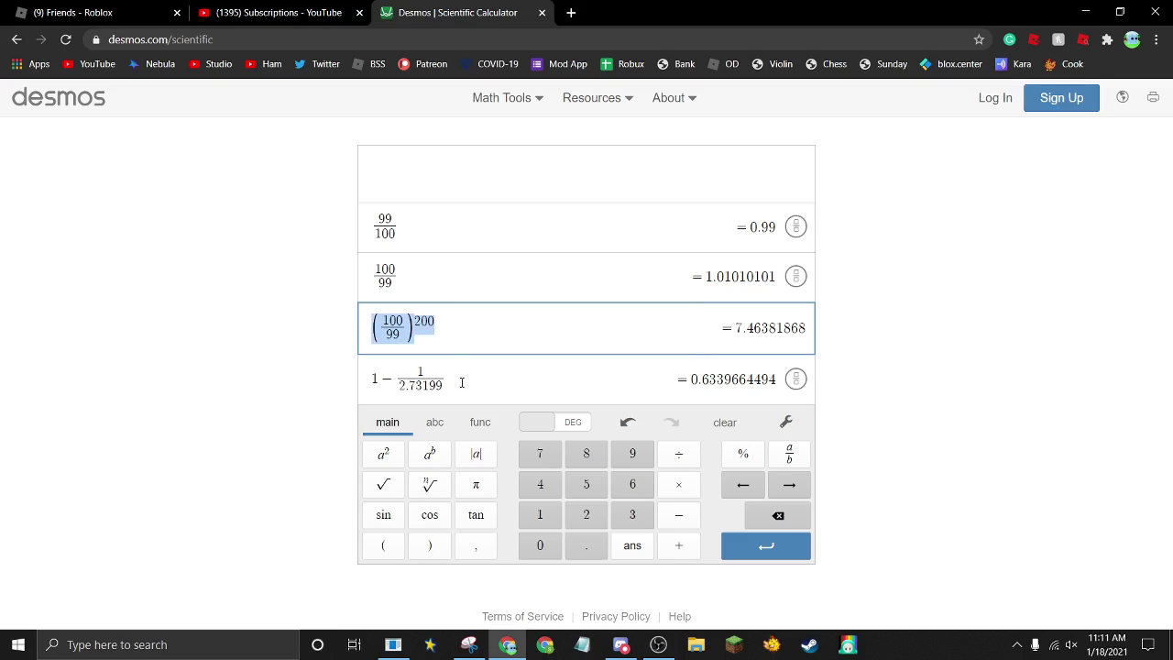
{"action": "left_click_drag", "start_coordinate": [442, 385], "coordinate": [393, 385]}
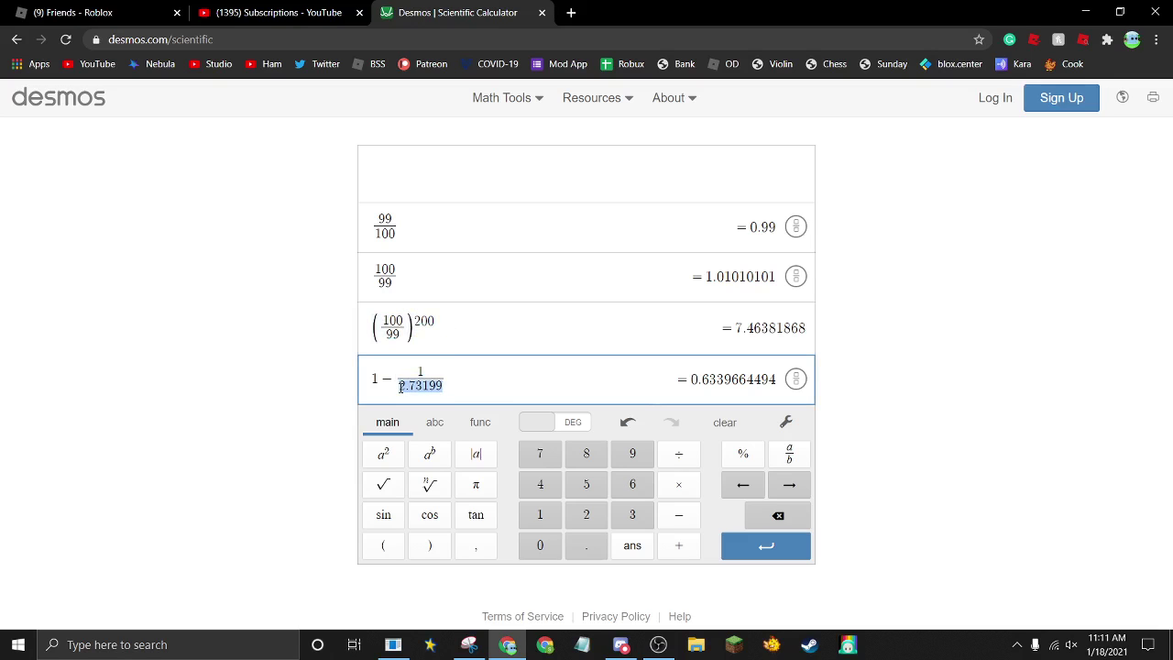
{"action": "key", "text": "ctrl+v"}
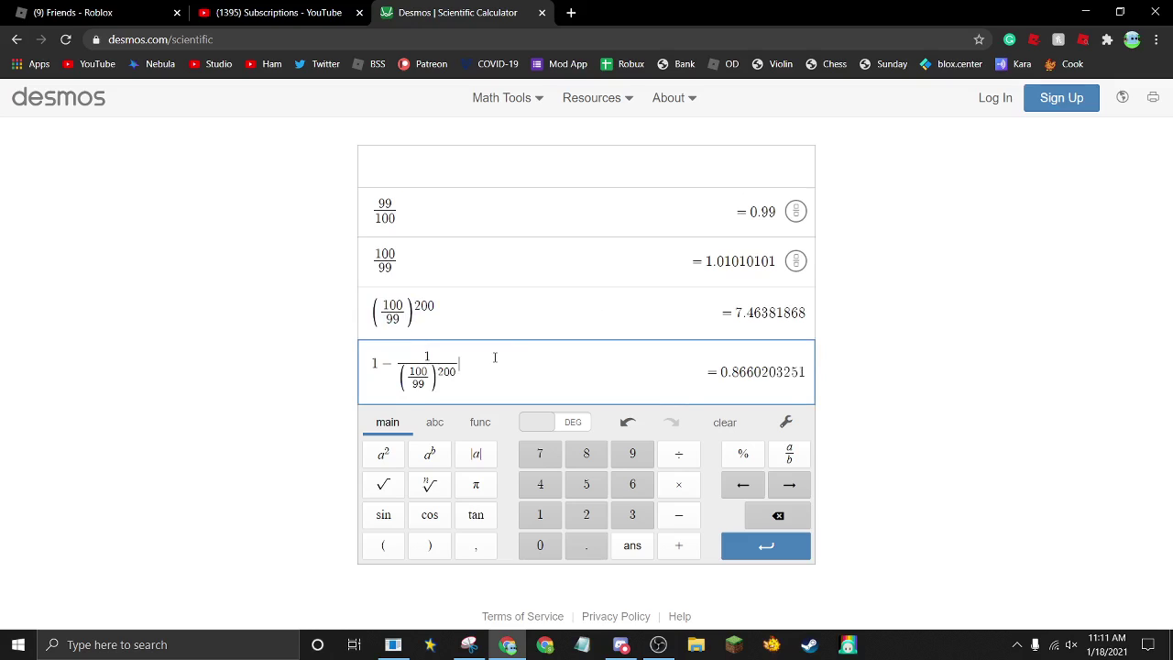
{"action": "left_click_drag", "start_coordinate": [731, 372], "coordinate": [747, 372]}
{"action": "left_click", "coordinate": [746, 372]}
Change the fourth row's exponent to 10, giving 0.09561792499
{"action": "left_click", "coordinate": [440, 371]}
{"action": "key", "text": "BackSpace"}
{"action": "type", "text": "1000"}
{"action": "left_click", "coordinate": [730, 375]}
{"action": "left_click_drag", "start_coordinate": [730, 375], "coordinate": [774, 374]}
{"action": "left_click", "coordinate": [747, 379]}
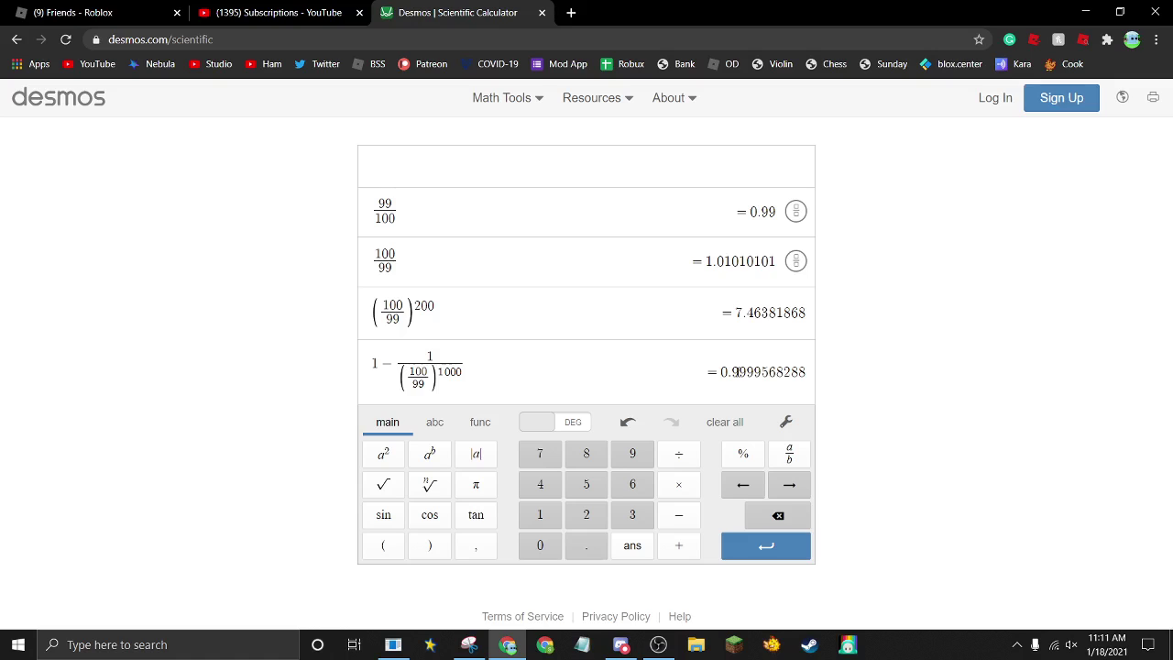
{"action": "left_click", "coordinate": [603, 376]}
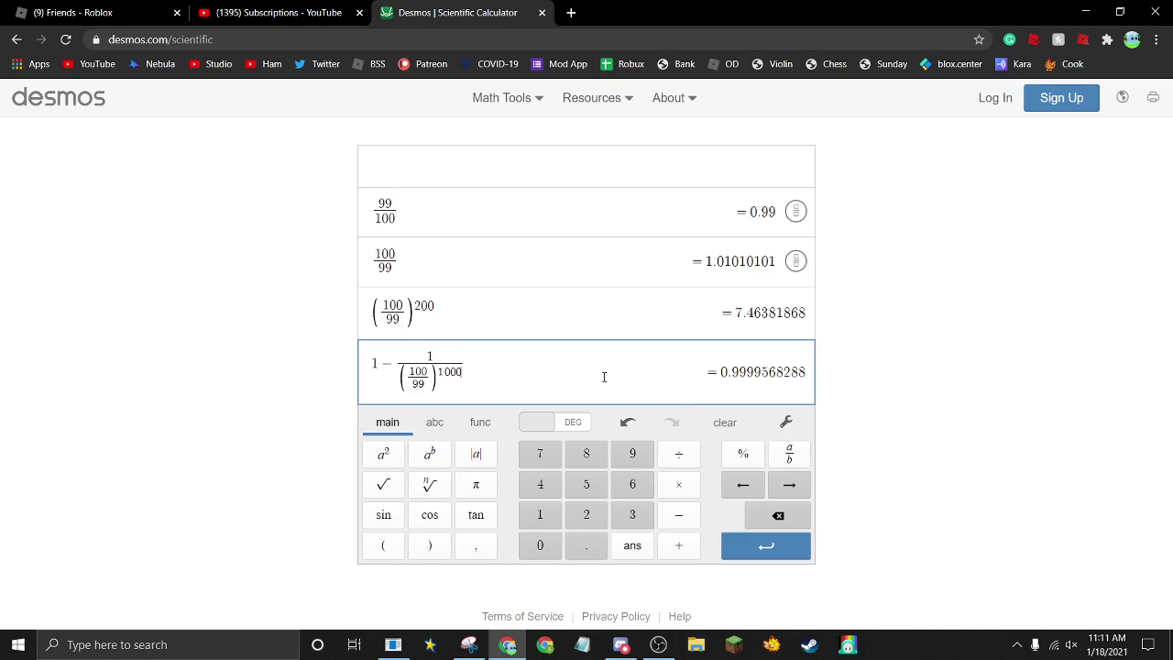
{"action": "key", "text": "BackSpace"}
{"action": "key", "text": "BackSpace"}
{"action": "left_click", "coordinate": [742, 371]}
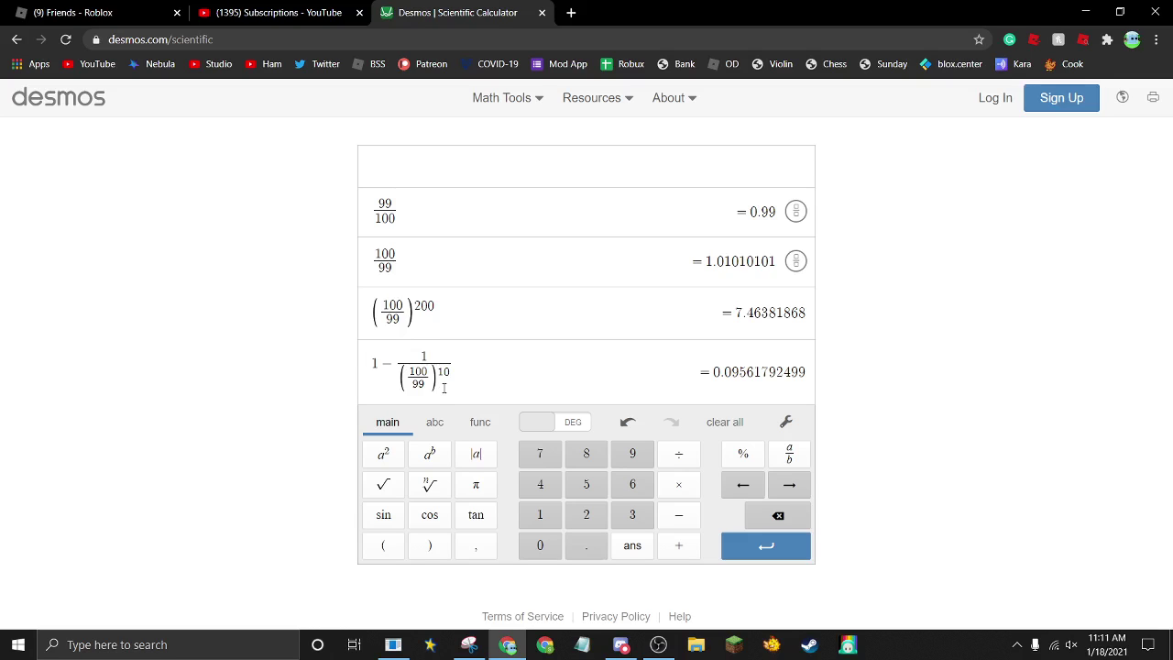
{"action": "left_click_drag", "start_coordinate": [366, 363], "coordinate": [500, 370]}
{"action": "left_click", "coordinate": [500, 370]}
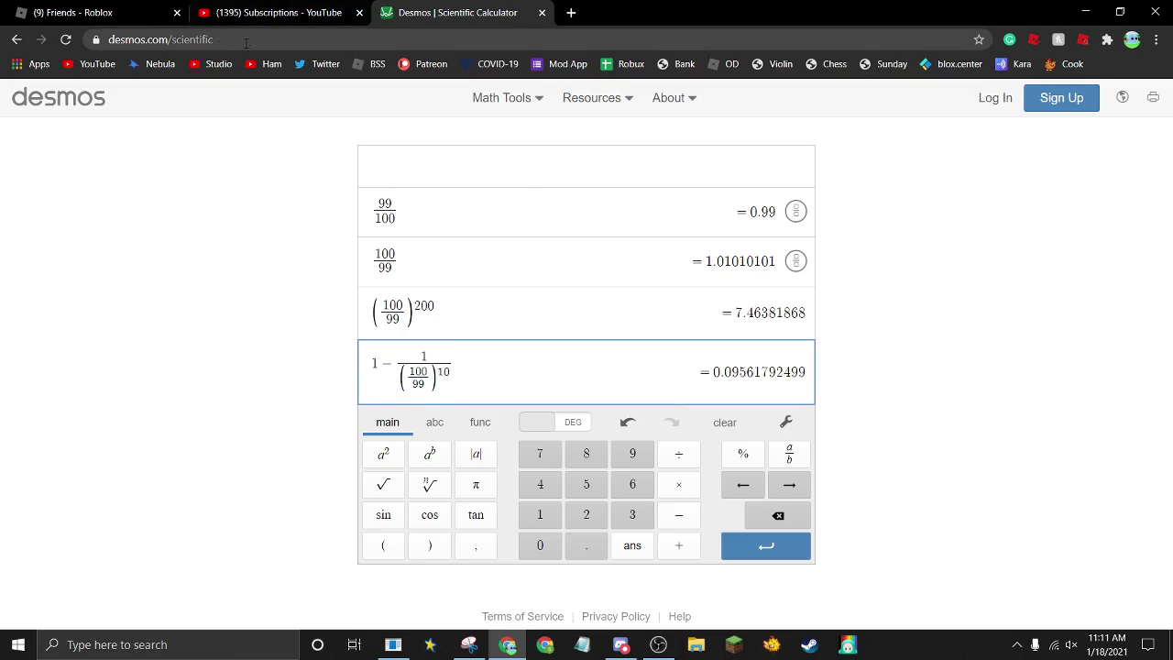
In the fourth row, delete exponent 10 and change the base to 25000/24999
{"action": "left_click", "coordinate": [938, 287]}
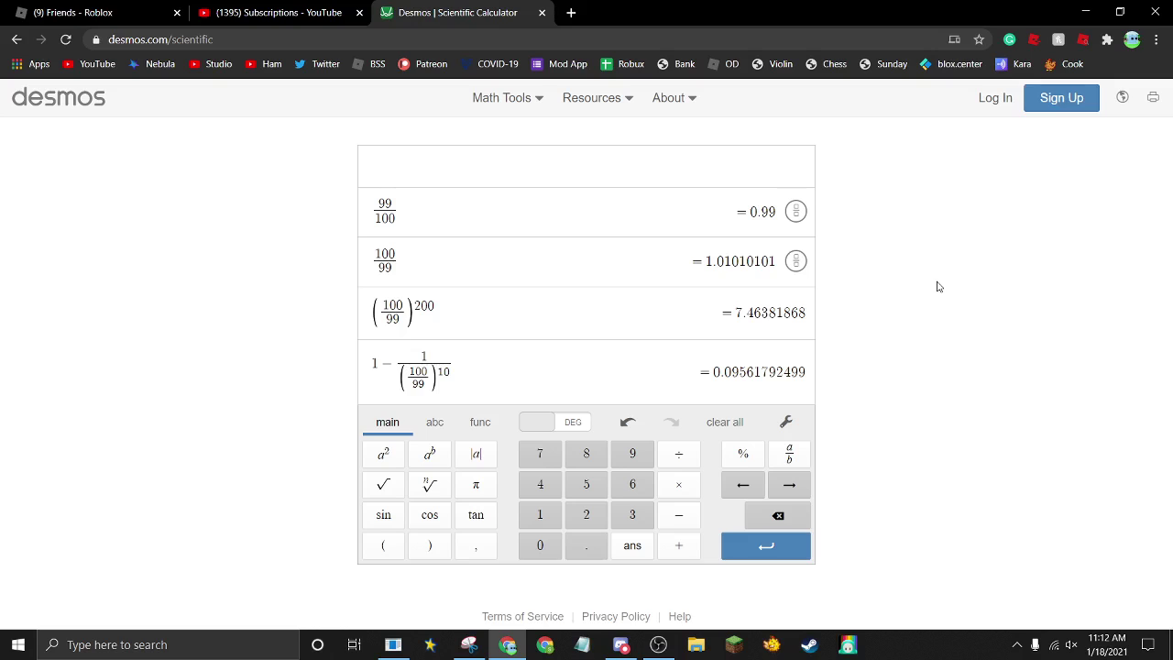
{"action": "left_click_drag", "start_coordinate": [450, 385], "coordinate": [348, 296]}
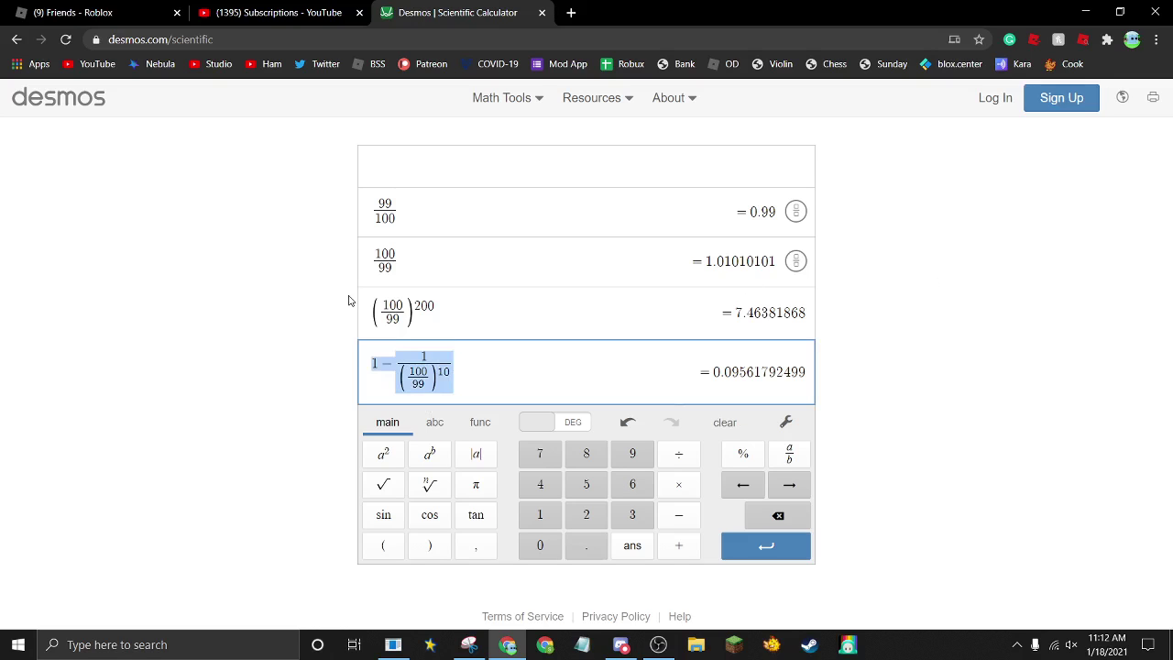
{"action": "left_click", "coordinate": [460, 384]}
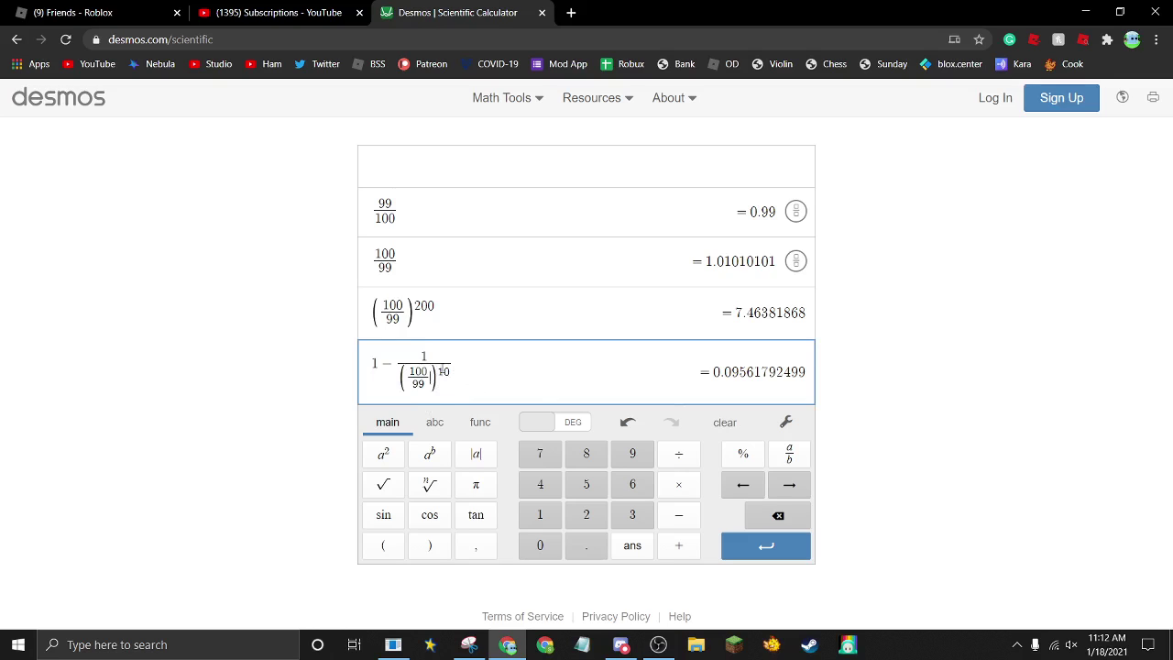
{"action": "key", "text": "BackSpace"}
{"action": "key", "text": "BackSpace"}
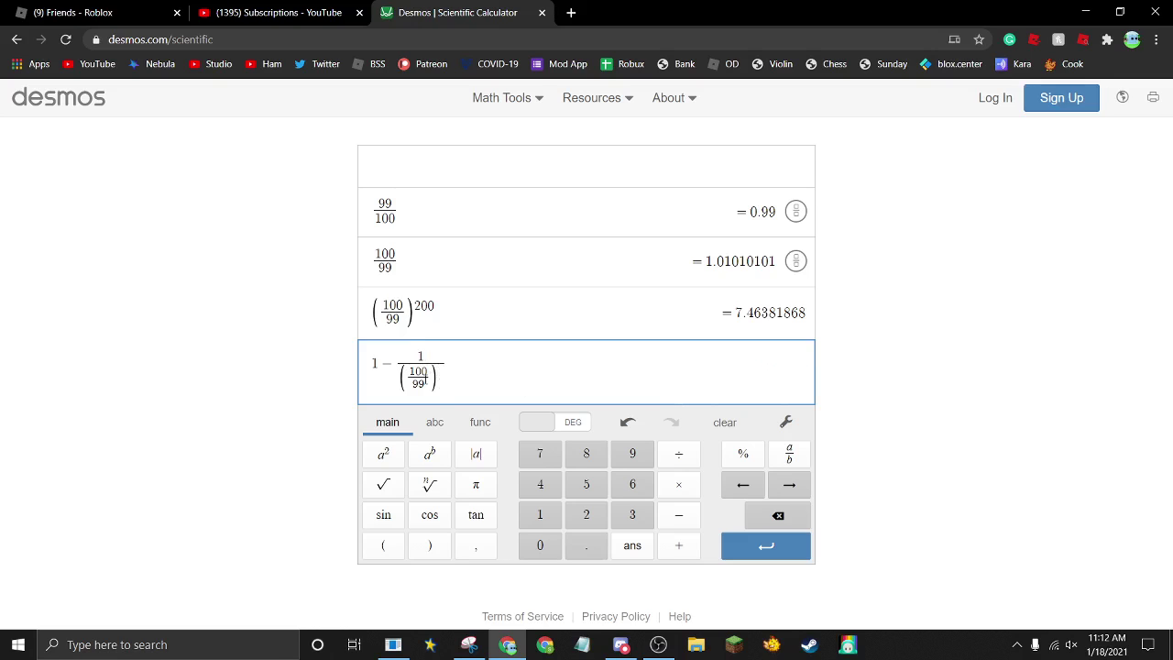
{"action": "left_click_drag", "start_coordinate": [427, 374], "coordinate": [409, 370]}
{"action": "type", "text": "25000"}
{"action": "key", "text": "Down"}
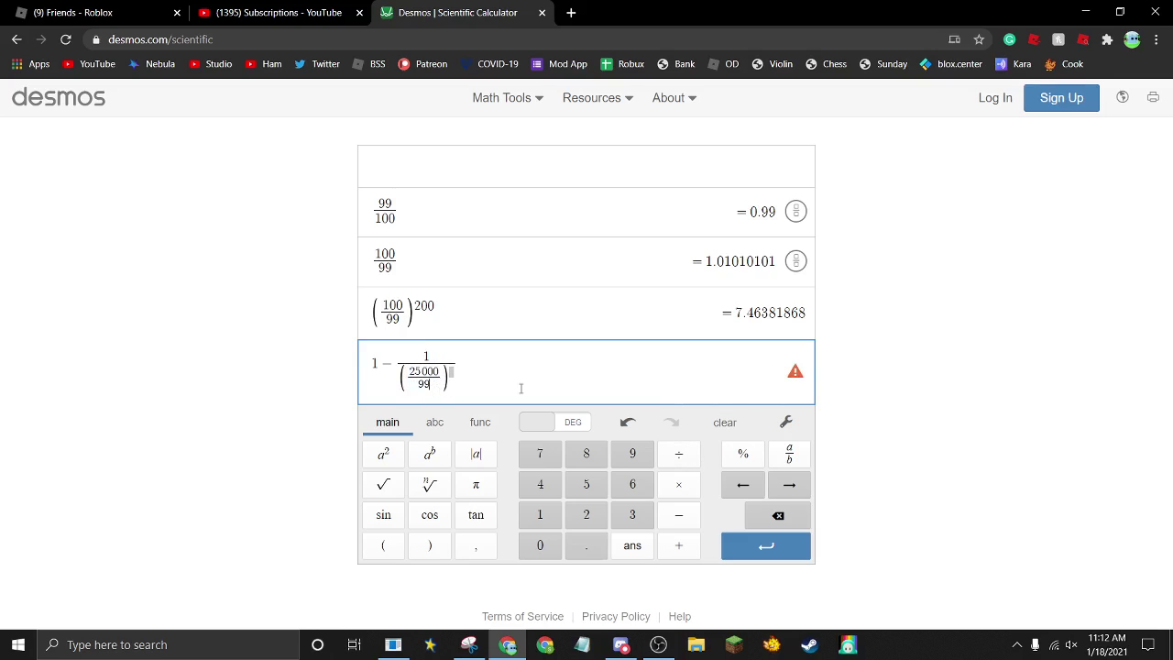
{"action": "key", "text": "BackSpace"}
{"action": "key", "text": "BackSpace"}
{"action": "type", "text": "24999"}
Set the exponent to 25000 (0.6321279165), then 10000, giving 0.3296853166
{"action": "left_click", "coordinate": [452, 371]}
{"action": "key", "text": "BackSpace"}
{"action": "type", "text": "25000"}
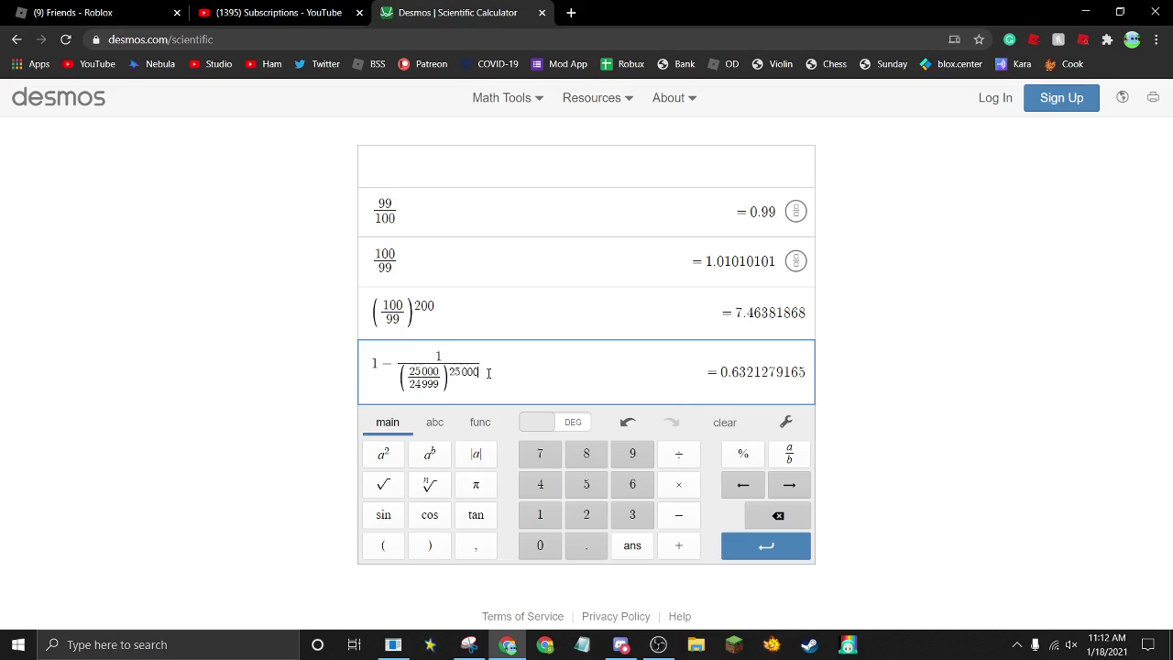
{"action": "mouse_move", "coordinate": [731, 377]}
{"action": "left_mouse_down"}
{"action": "mouse_move", "coordinate": [805, 377]}
{"action": "mouse_move", "coordinate": [752, 379]}
{"action": "left_mouse_up"}
{"action": "left_click", "coordinate": [454, 371]}
{"action": "key", "text": "BackSpace"}
{"action": "key", "text": "BackSpace"}
{"action": "type", "text": "10"}
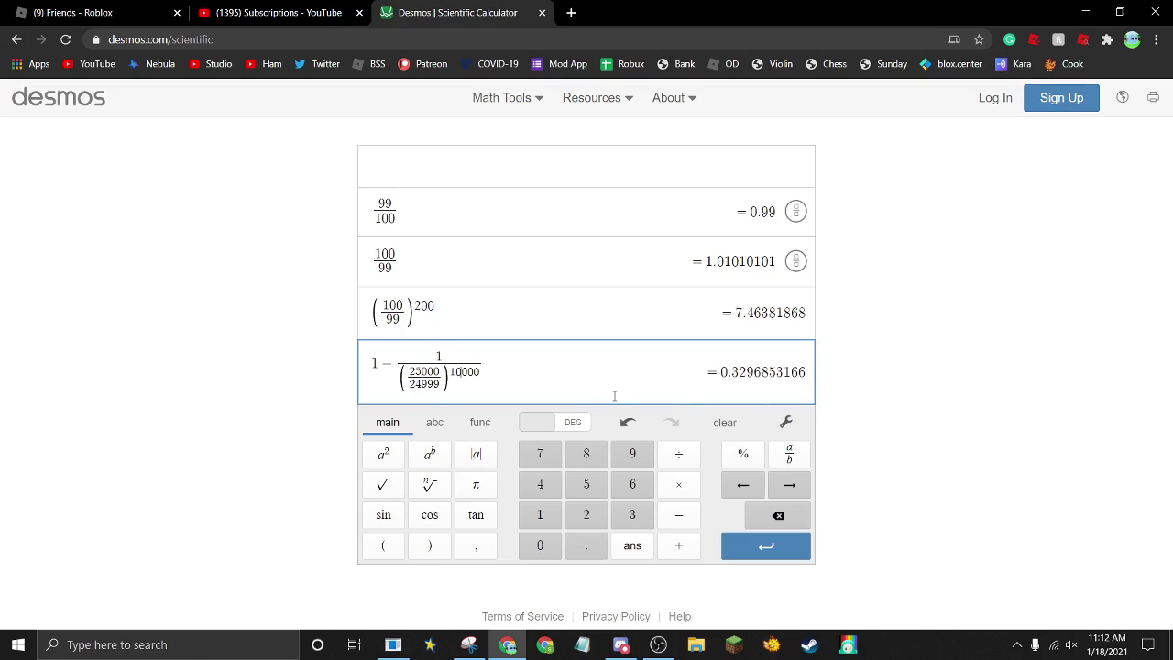
{"action": "mouse_move", "coordinate": [747, 380]}
{"action": "left_mouse_down"}
{"action": "mouse_move", "coordinate": [757, 378]}
{"action": "mouse_move", "coordinate": [737, 382]}
{"action": "left_mouse_up"}
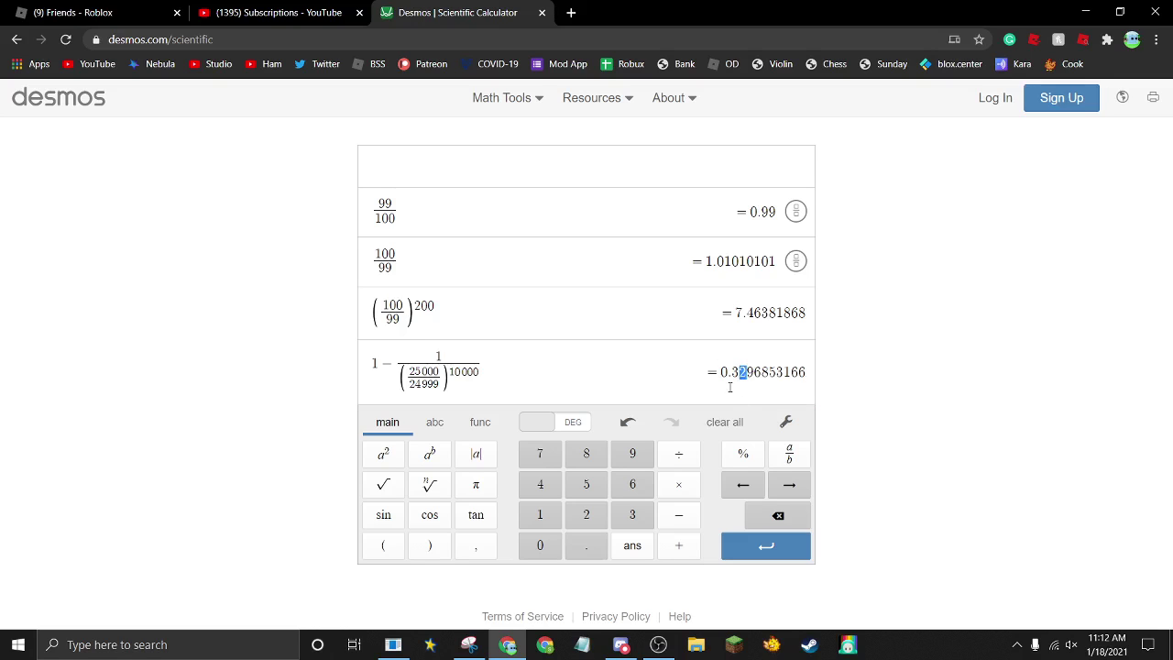
{"action": "left_click", "coordinate": [741, 372]}
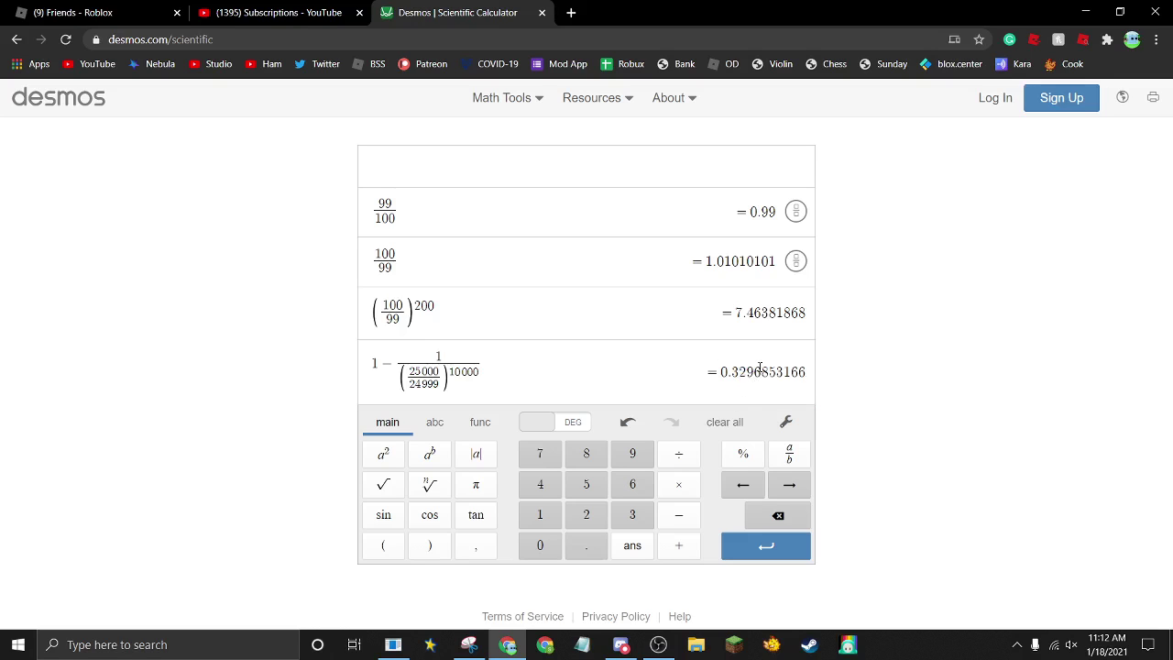